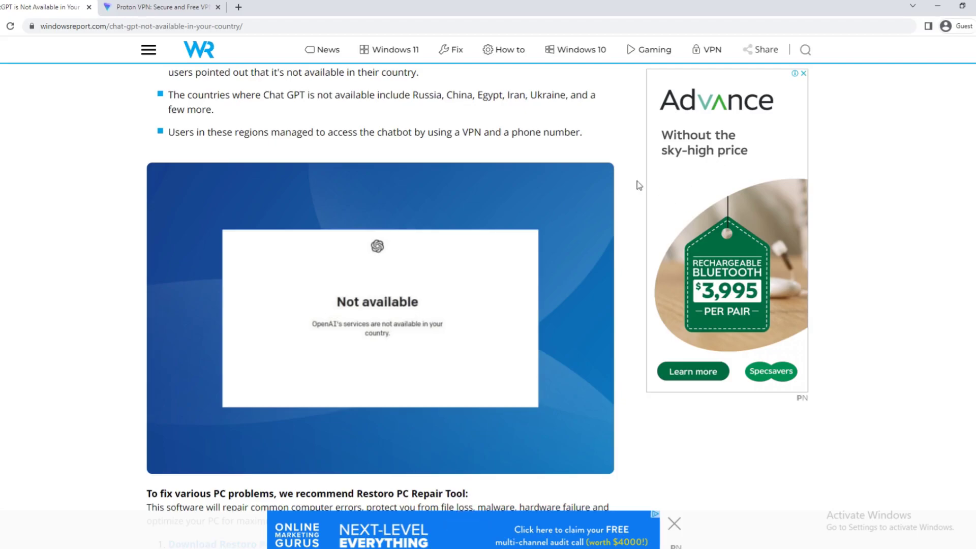
- Download the free Proton VPN Windows installer from the Pricing page's free plan
{"action": "left_click", "coordinate": [158, 7]}
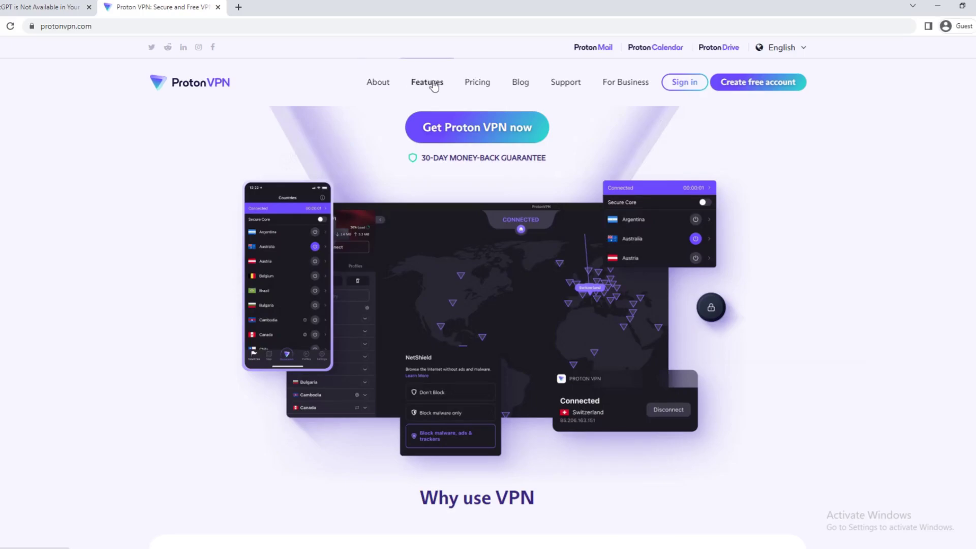
{"action": "left_click", "coordinate": [476, 130]}
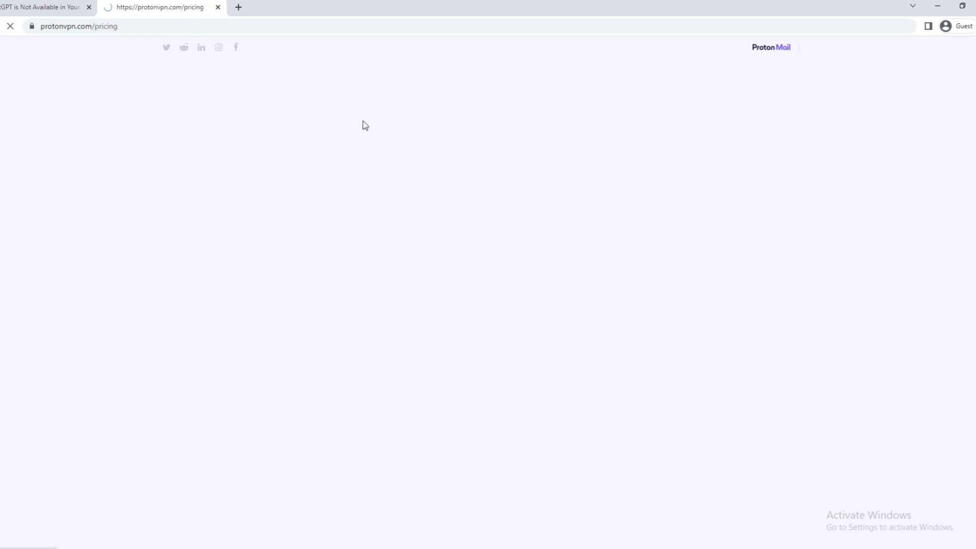
{"action": "scroll", "coordinate": [204, 351], "scroll_direction": "down", "scroll_amount": 2}
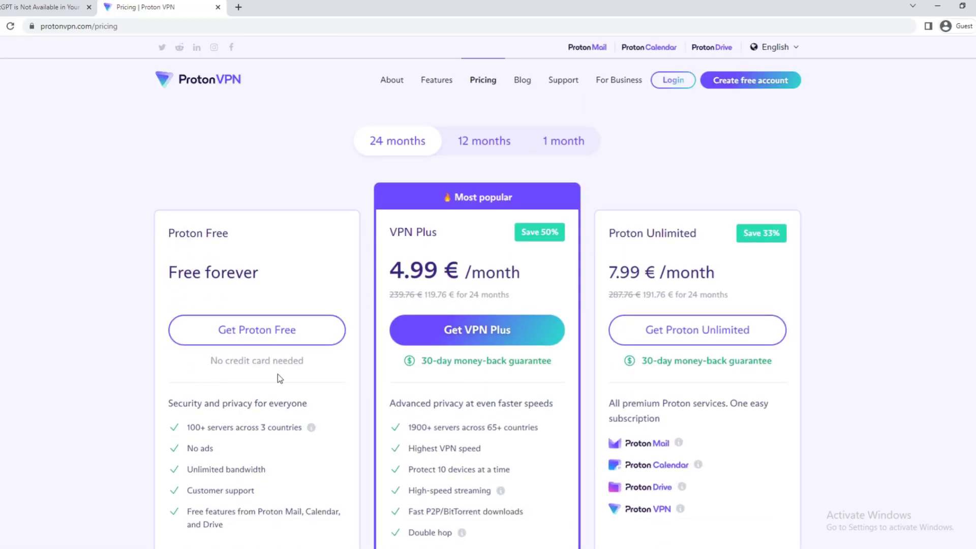
{"action": "scroll", "coordinate": [277, 374], "scroll_direction": "down", "scroll_amount": 2}
{"action": "left_click", "coordinate": [269, 228]}
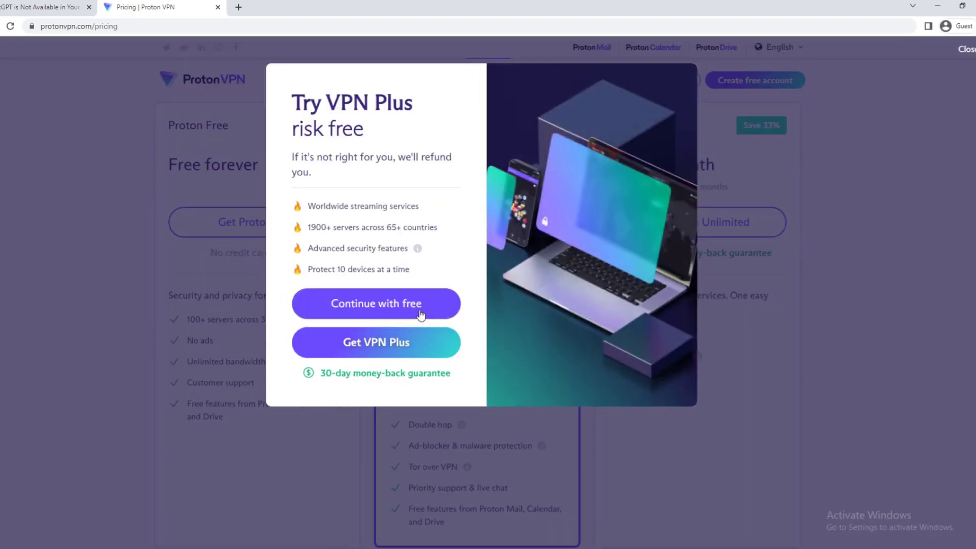
{"action": "left_click", "coordinate": [406, 310]}
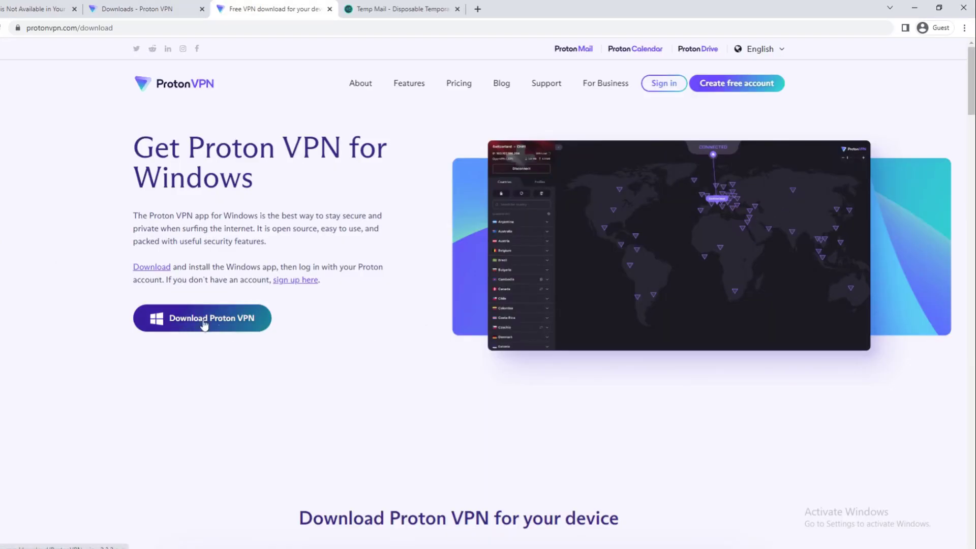
{"action": "left_click", "coordinate": [223, 327]}
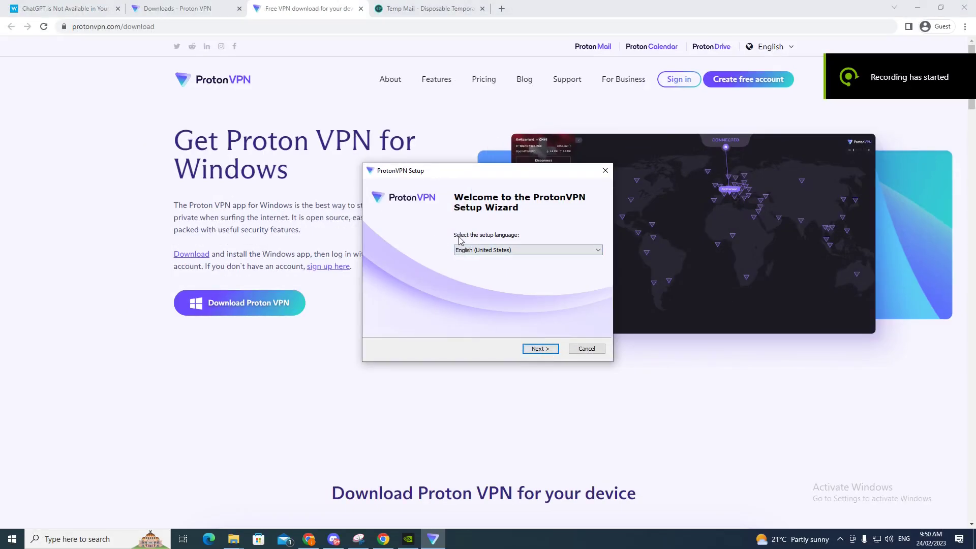
- Install Proton VPN in English with default settings, connect to a free US server, and open a new tab
{"action": "left_click", "coordinate": [539, 348]}
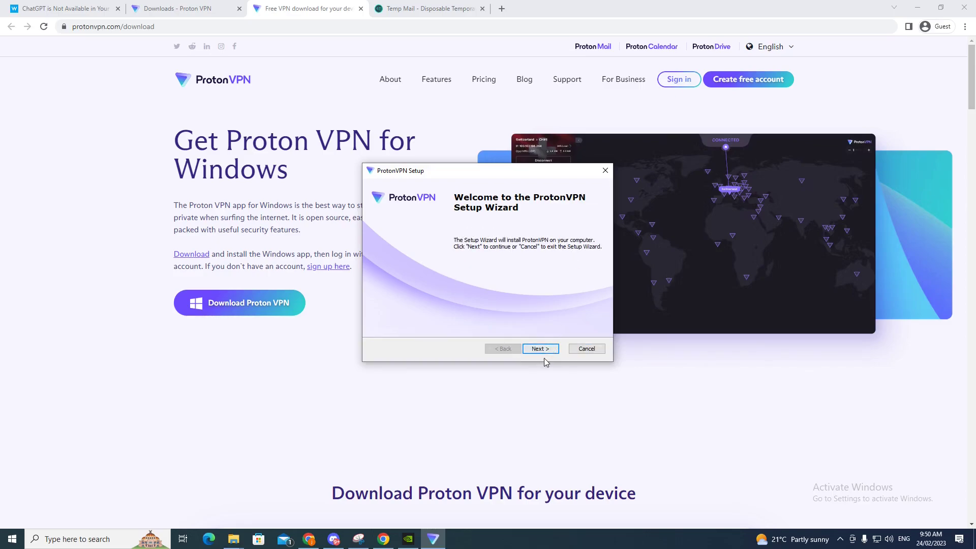
{"action": "left_click", "coordinate": [552, 349]}
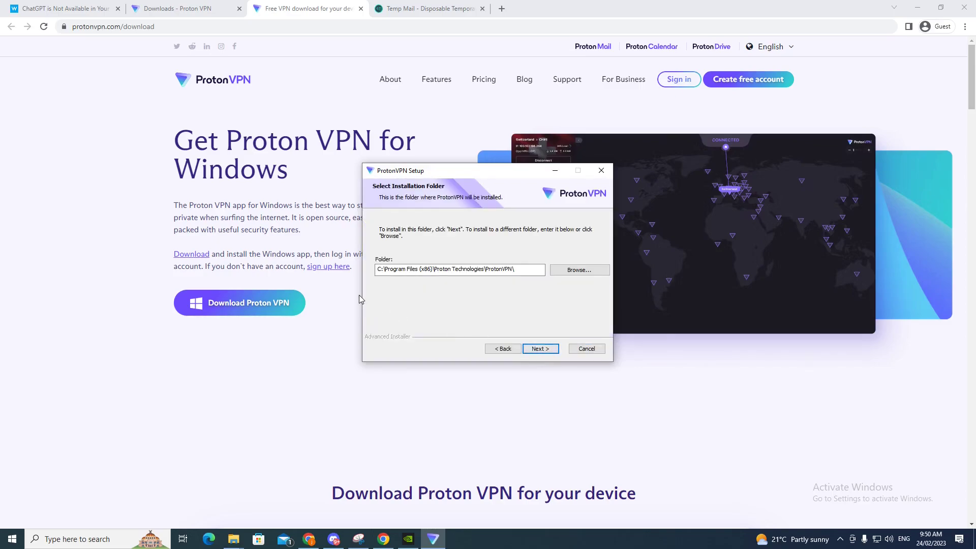
{"action": "left_click", "coordinate": [536, 349]}
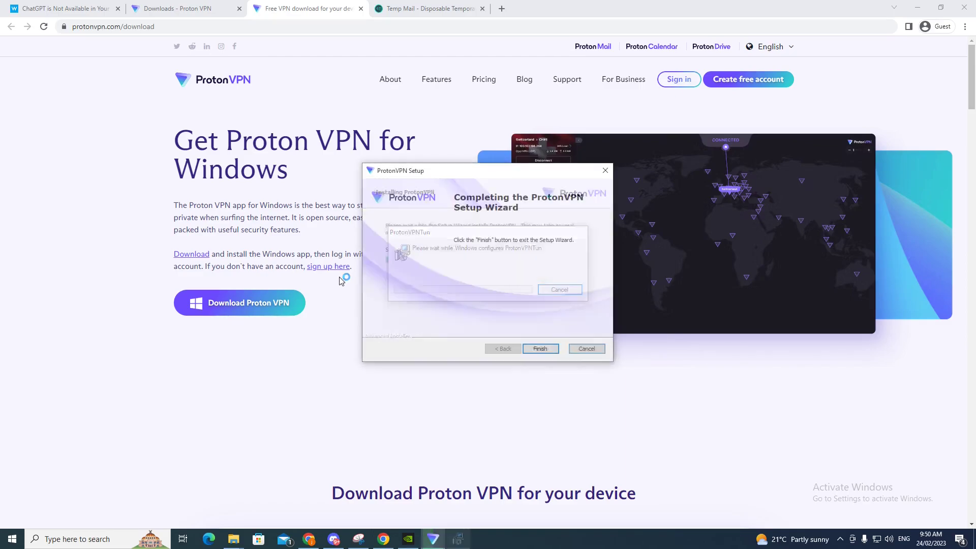
{"action": "left_click", "coordinate": [551, 351]}
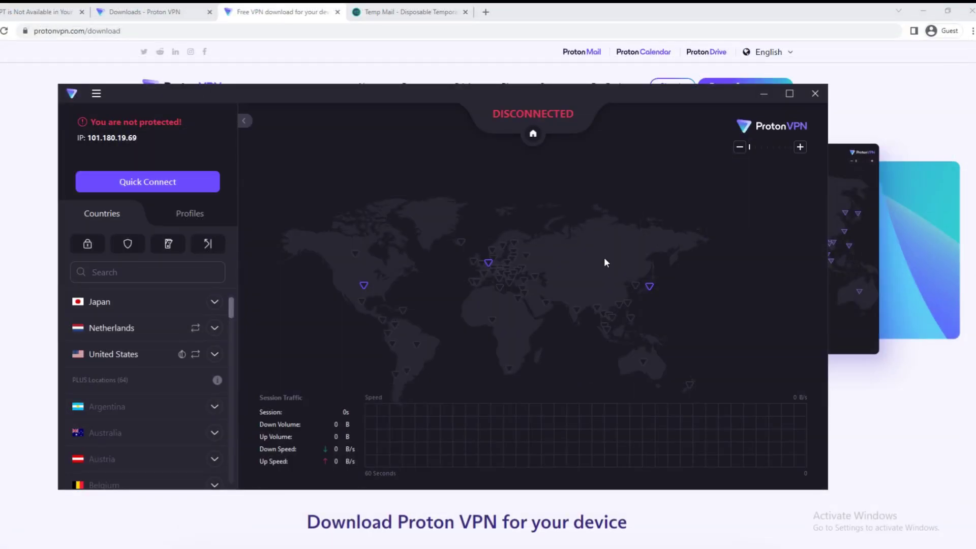
{"action": "mouse_move", "coordinate": [145, 353]}
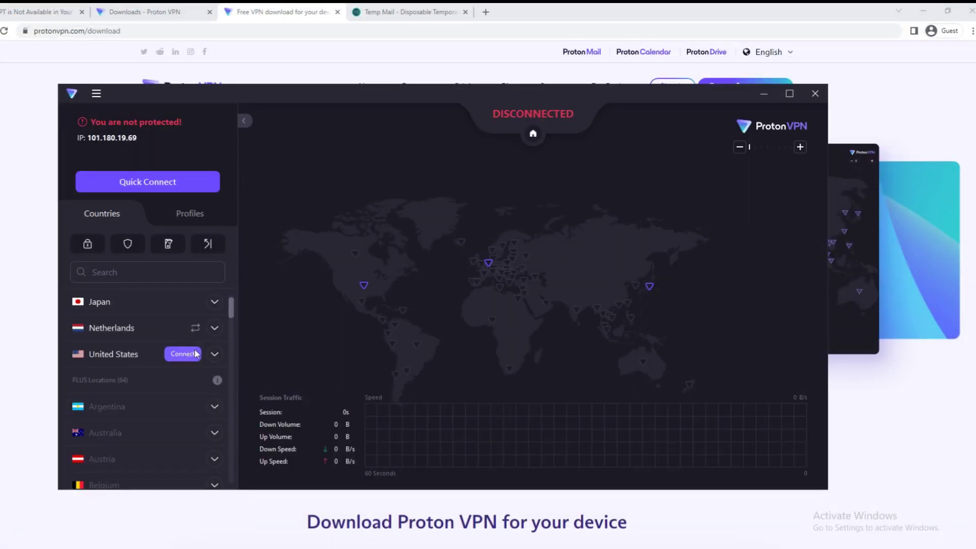
{"action": "left_click", "coordinate": [196, 353]}
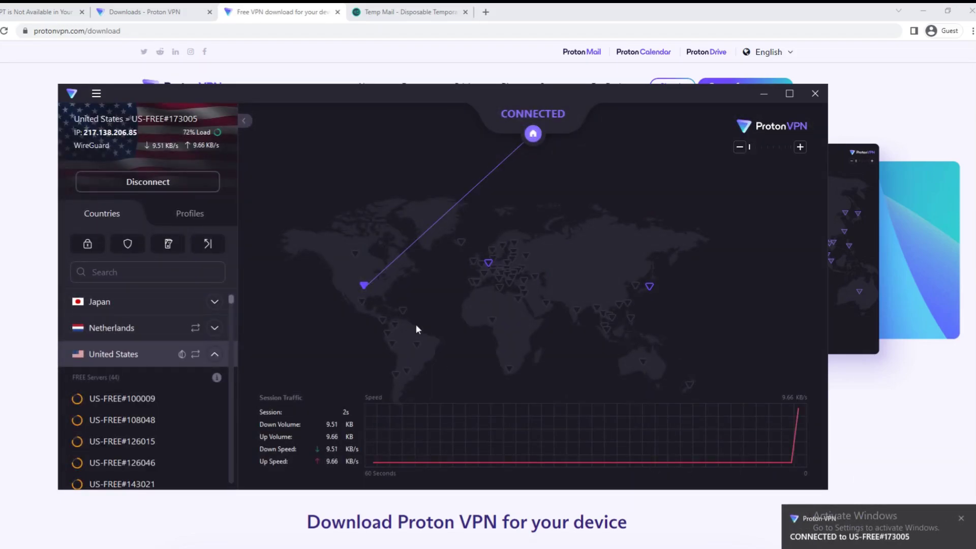
{"action": "left_click", "coordinate": [485, 11]}
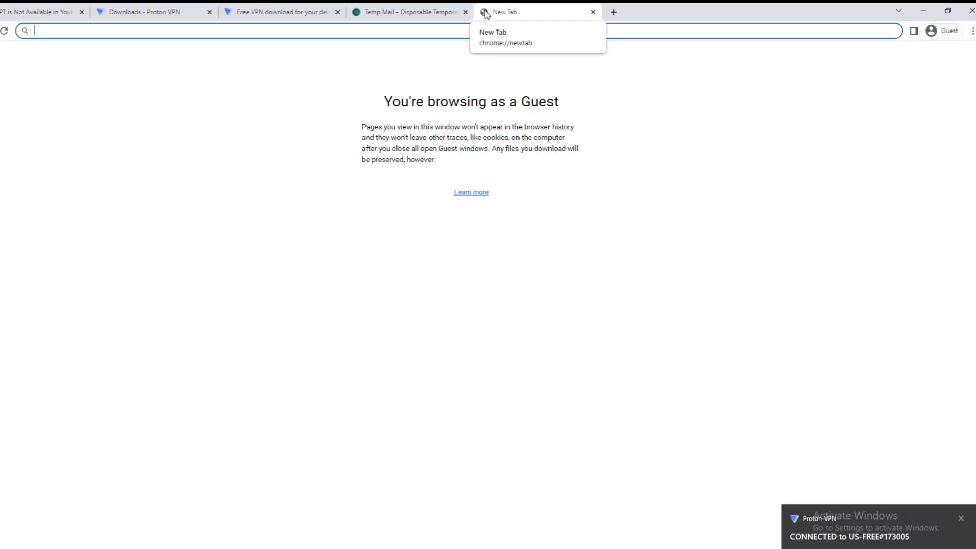
- Search Google for 'chatgpt' and open OpenAI's ChatGPT blog post
{"action": "type", "text": "chatgp"}
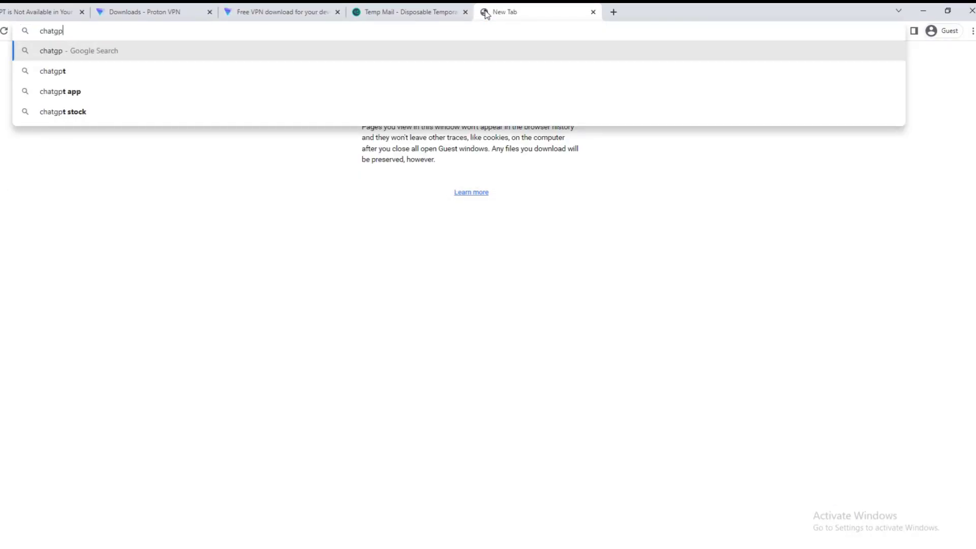
{"action": "type", "text": "t"}
{"action": "key", "text": "Return"}
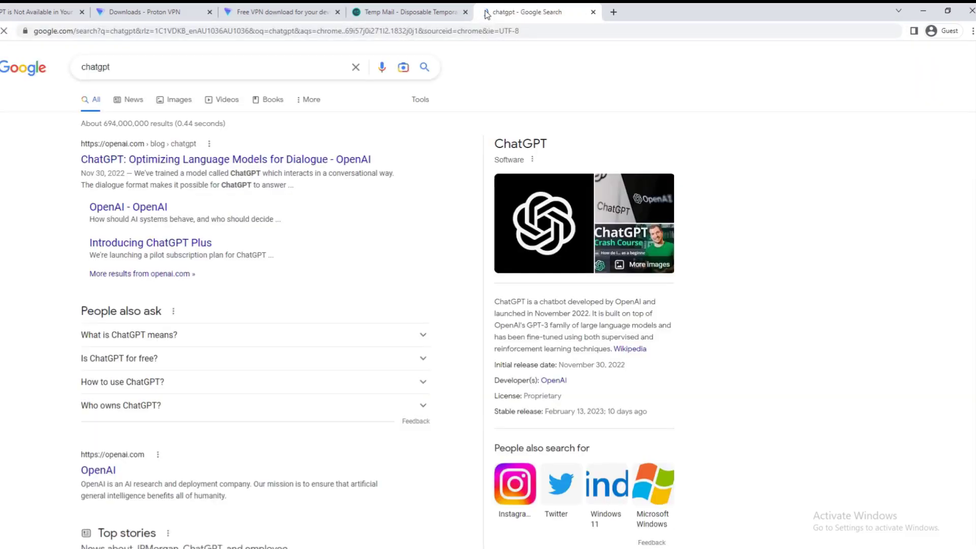
{"action": "left_click", "coordinate": [134, 160]}
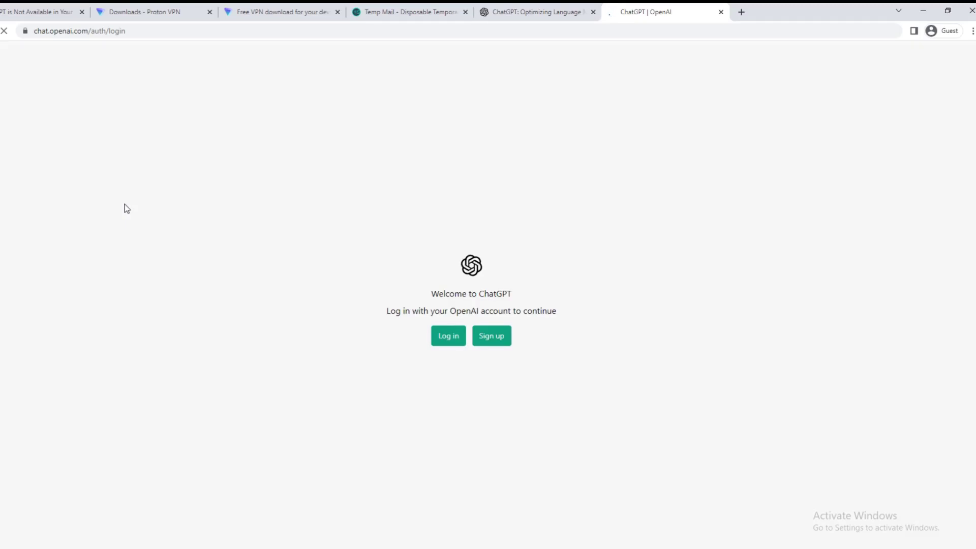
- Start a new OpenAI account signup and copy the temporary email address from Temp Mail
{"action": "left_click", "coordinate": [498, 339]}
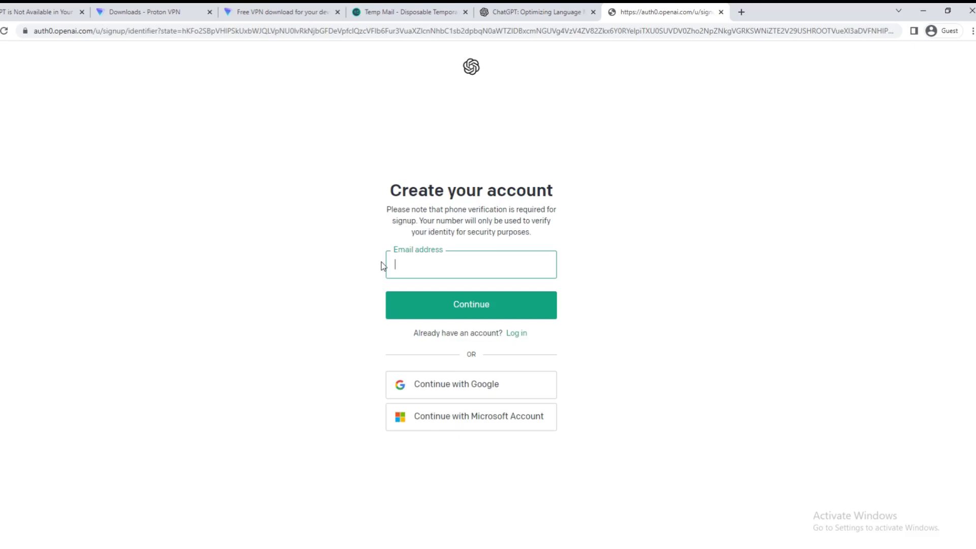
{"action": "left_click", "coordinate": [404, 11]}
{"action": "left_click", "coordinate": [575, 151]}
{"action": "left_click", "coordinate": [545, 10]}
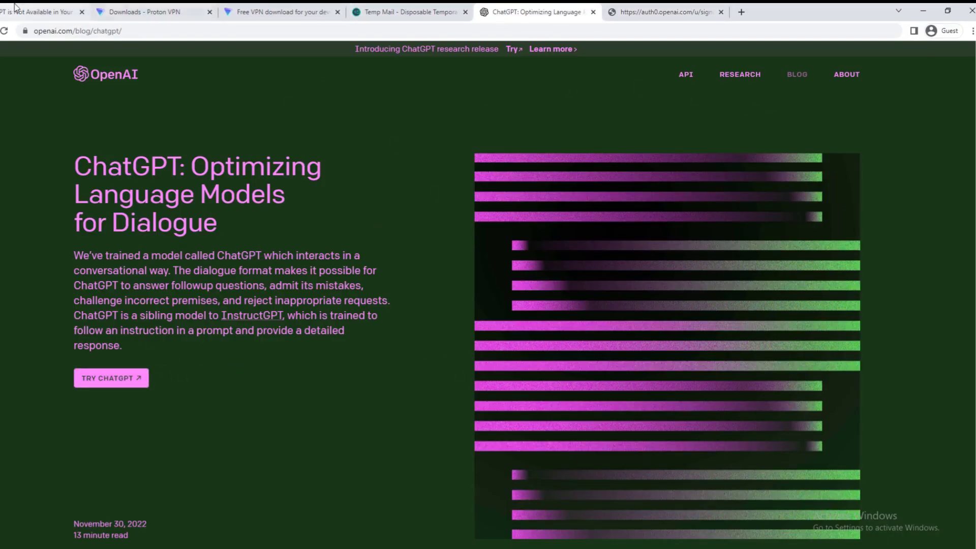
{"action": "left_click", "coordinate": [421, 10]}
{"action": "left_click", "coordinate": [514, 11]}
{"action": "left_click", "coordinate": [663, 8]}
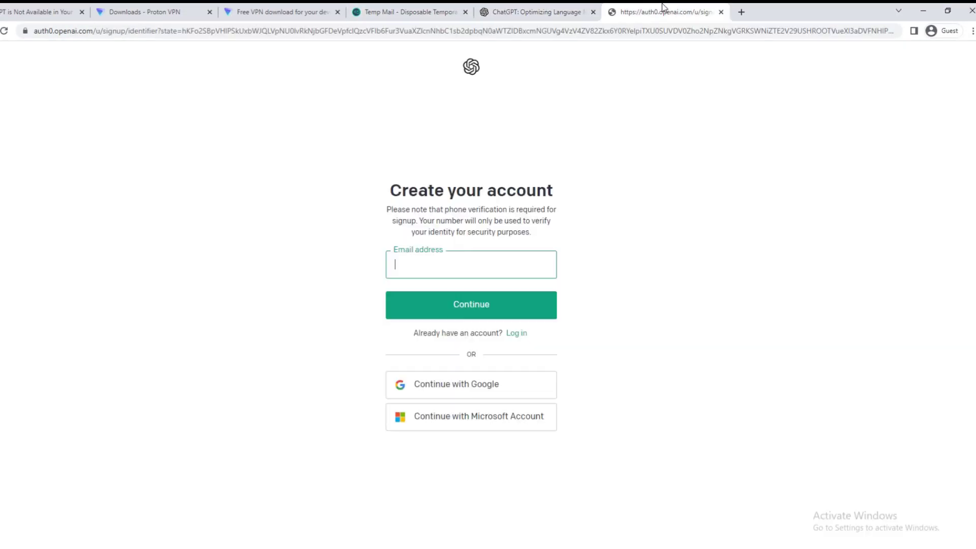
{"action": "key", "text": "ctrl+v"}
{"action": "left_click", "coordinate": [472, 305]}
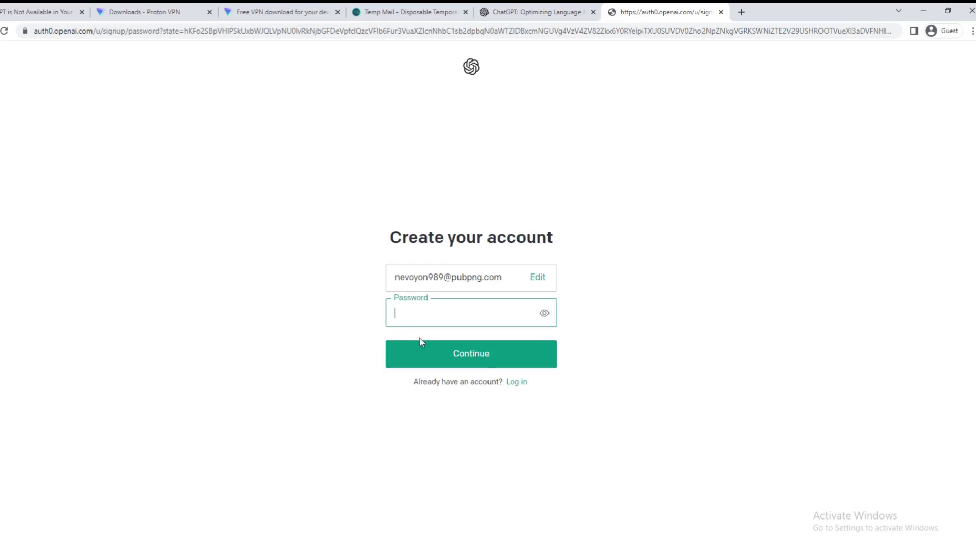
{"action": "type", "text": "abc"}
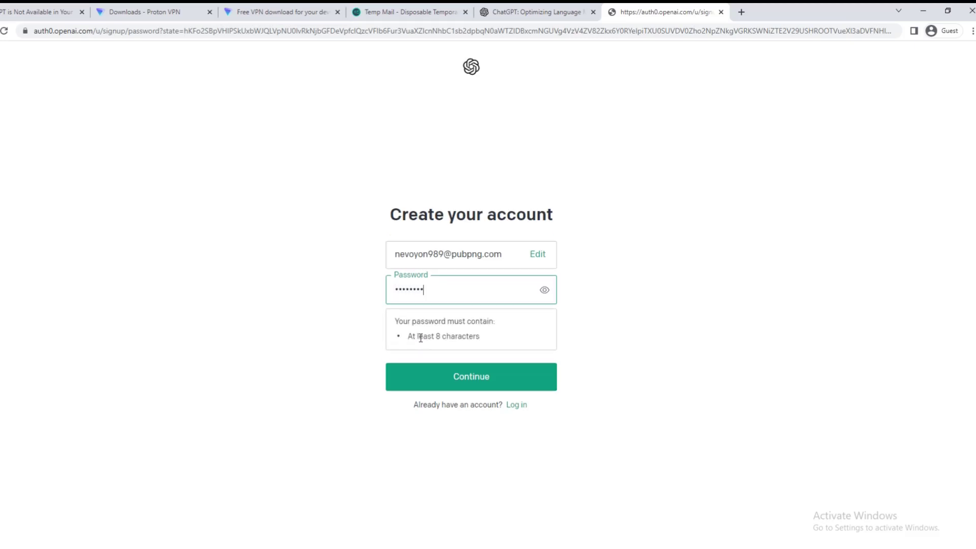
{"action": "left_click", "coordinate": [521, 388]}
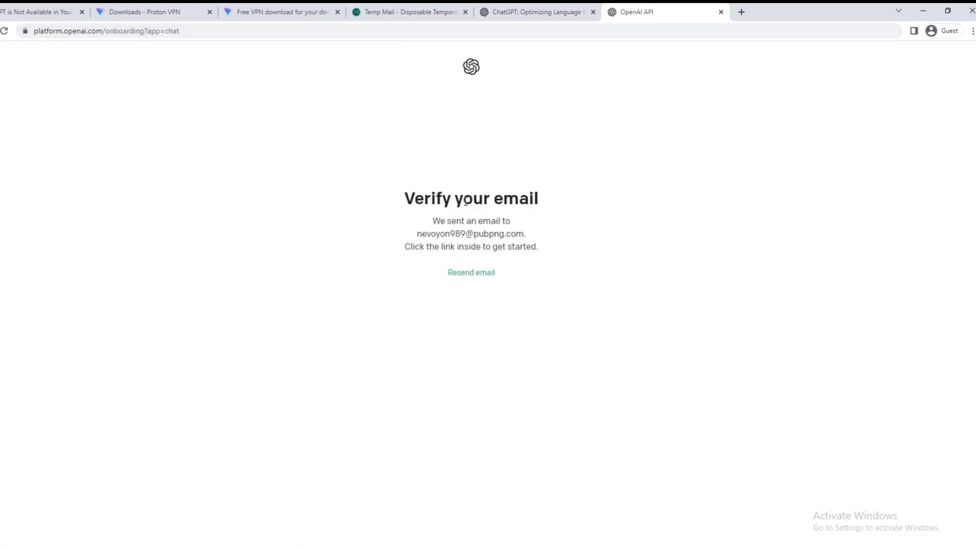
- Open OpenAI's verification email in the Temp Mail inbox and pass the human check
{"action": "left_click", "coordinate": [396, 12]}
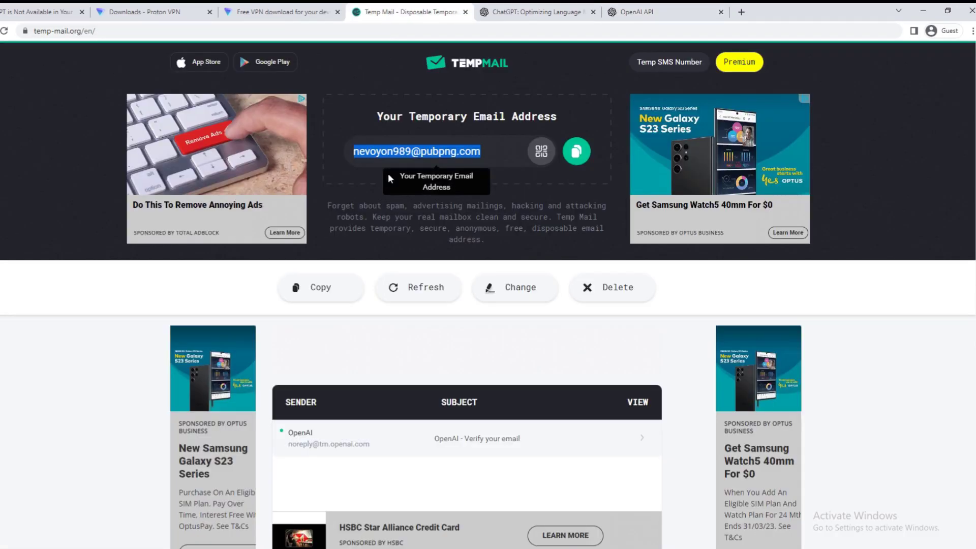
{"action": "left_click", "coordinate": [496, 440]}
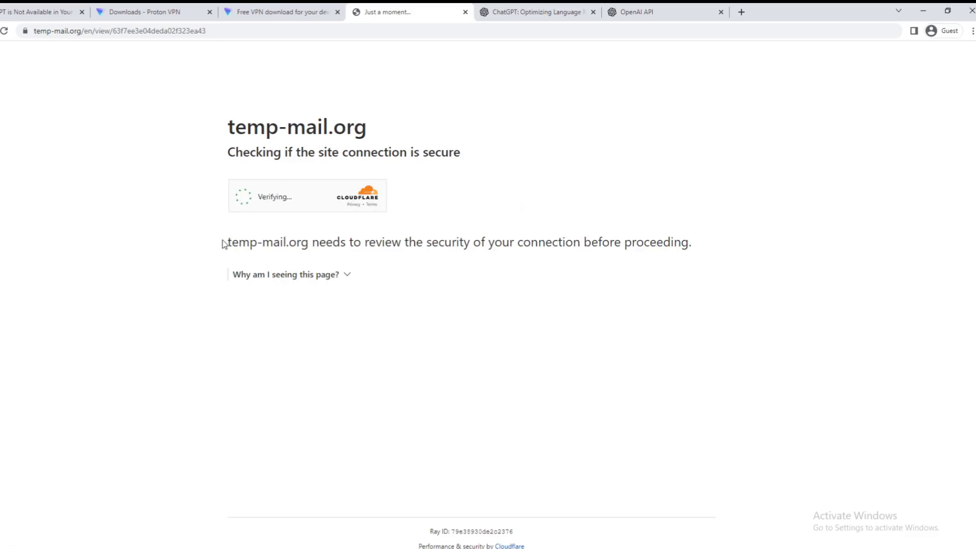
{"action": "left_click", "coordinate": [239, 202]}
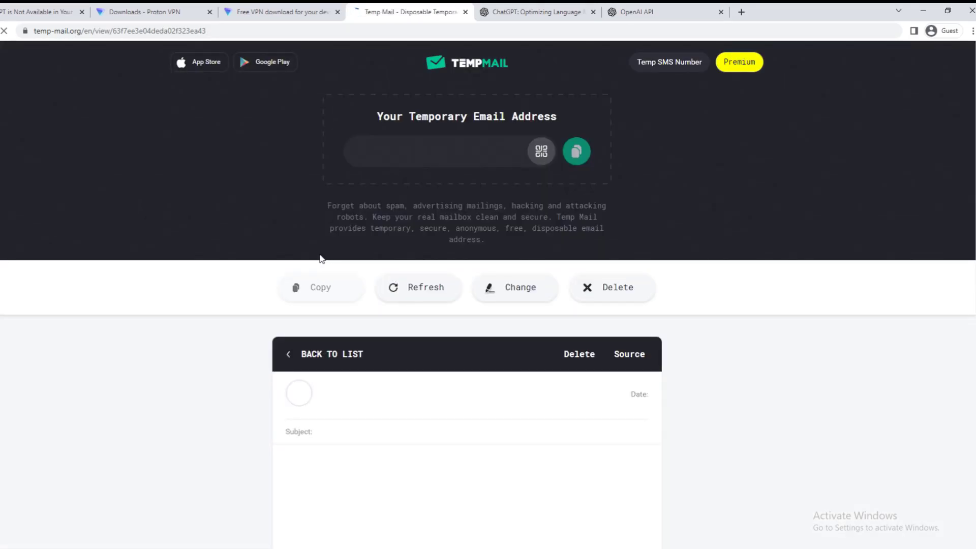
{"action": "scroll", "coordinate": [322, 359], "scroll_direction": "down", "scroll_amount": 2}
{"action": "scroll", "coordinate": [376, 285], "scroll_direction": "down", "scroll_amount": 4}
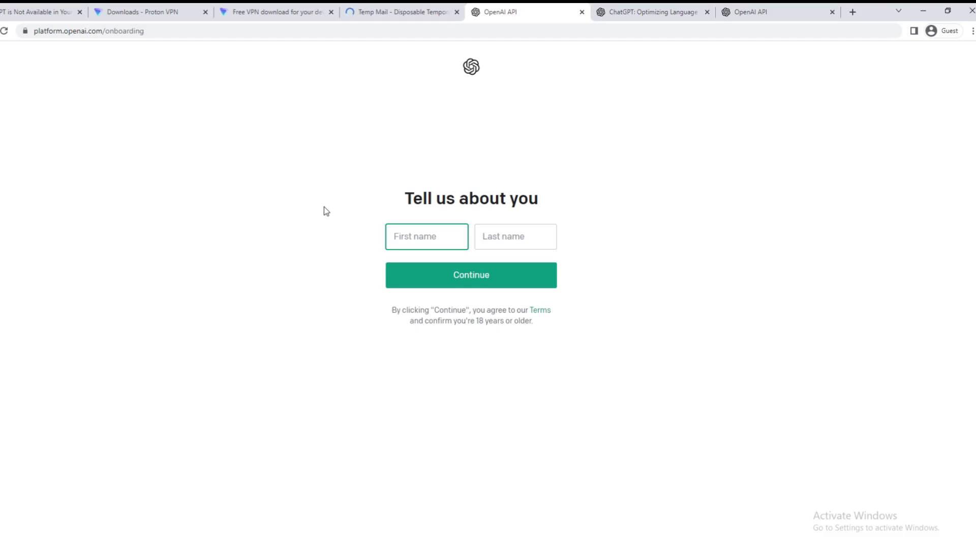
- Submit the name 'ryan' 'br' on OpenAI, then switch to the free SMS numbers site
{"action": "type", "text": "rya"}
{"action": "type", "text": "n"}
{"action": "key", "text": "Tab"}
{"action": "type", "text": "br"}
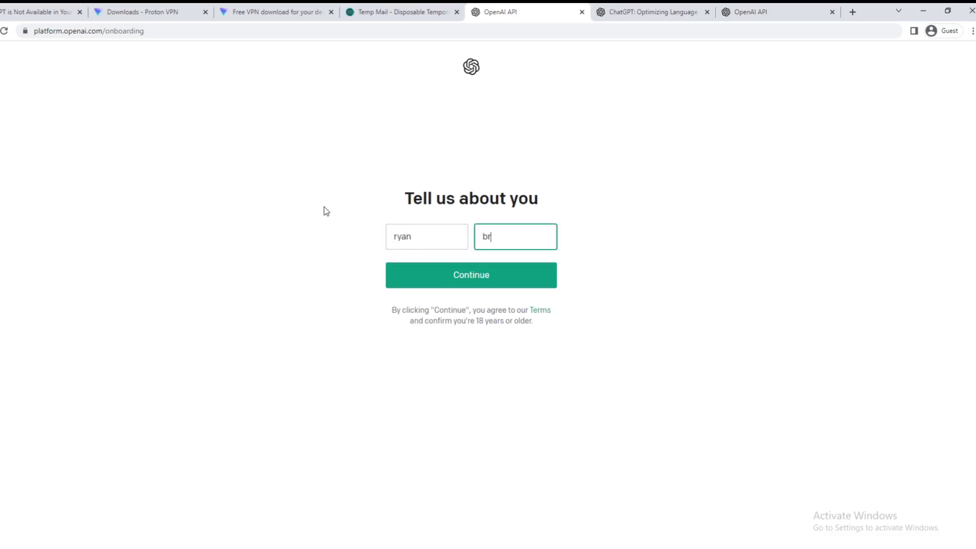
{"action": "left_click", "coordinate": [488, 281]}
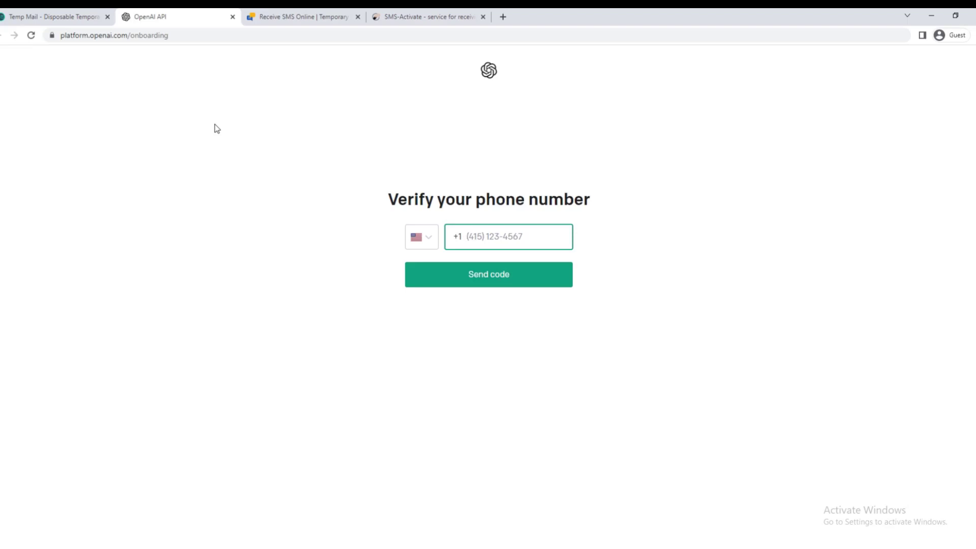
{"action": "left_click", "coordinate": [328, 18]}
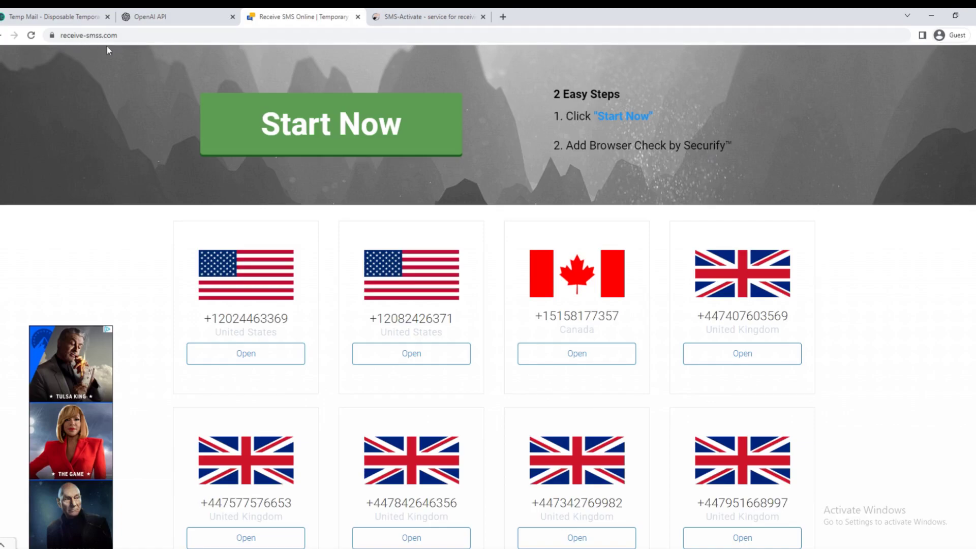
- Browse the first US number's public messages on Receive SMSS, dismissing the ad, then return to OpenAI
{"action": "left_click", "coordinate": [270, 357]}
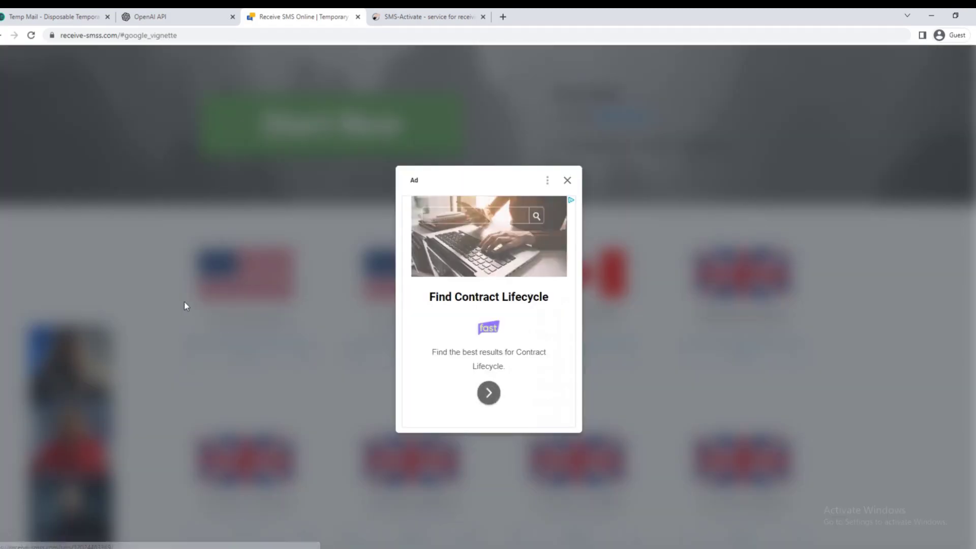
{"action": "left_click", "coordinate": [567, 180]}
{"action": "scroll", "coordinate": [391, 239], "scroll_direction": "down", "scroll_amount": 1}
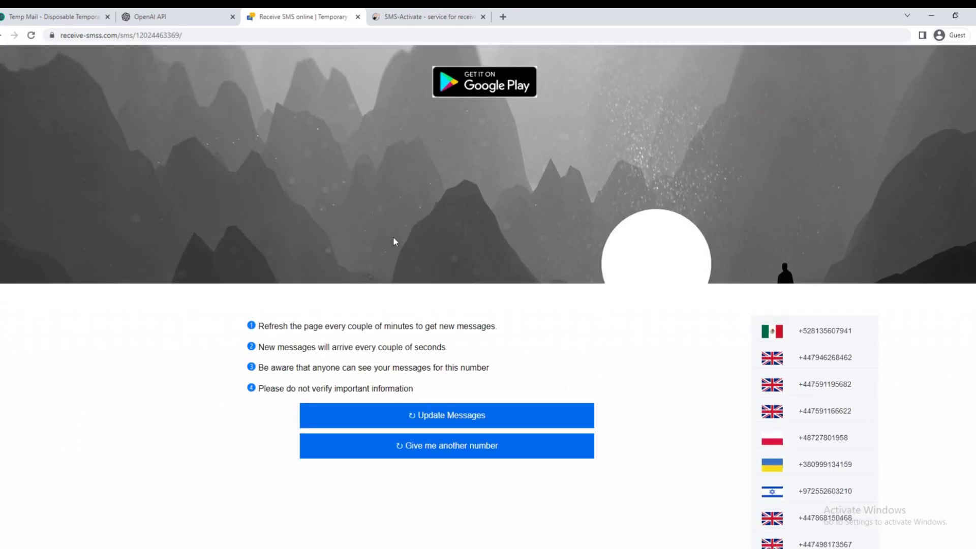
{"action": "scroll", "coordinate": [393, 236], "scroll_direction": "down", "scroll_amount": 2}
{"action": "scroll", "coordinate": [392, 237], "scroll_direction": "down", "scroll_amount": 2}
{"action": "scroll", "coordinate": [402, 279], "scroll_direction": "down", "scroll_amount": 2}
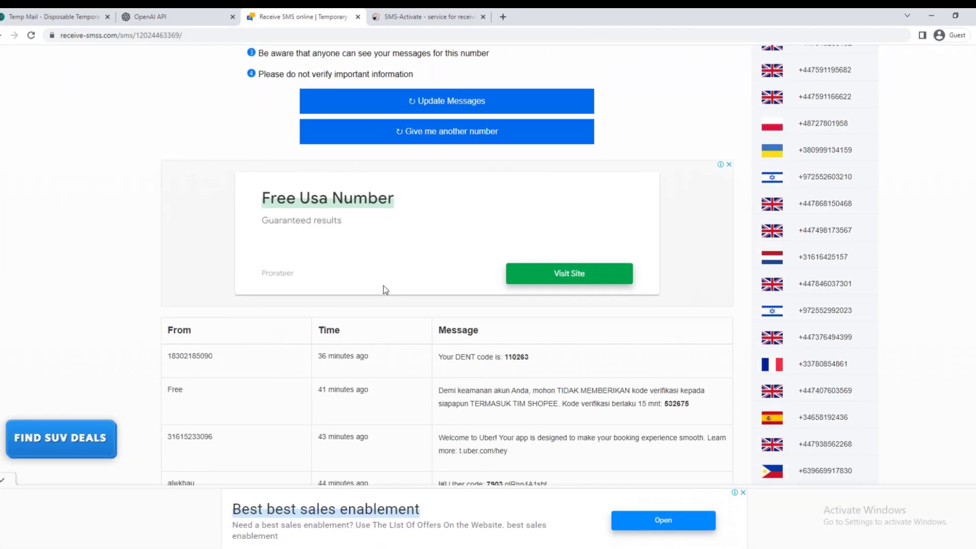
{"action": "scroll", "coordinate": [334, 375], "scroll_direction": "up", "scroll_amount": 1}
{"action": "scroll", "coordinate": [289, 354], "scroll_direction": "down", "scroll_amount": 1}
{"action": "scroll", "coordinate": [278, 338], "scroll_direction": "down", "scroll_amount": 1}
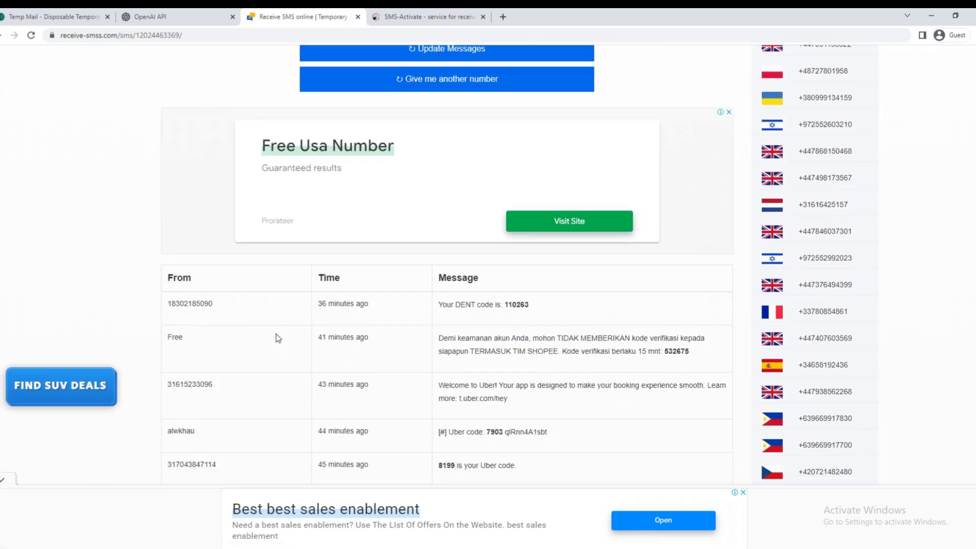
{"action": "scroll", "coordinate": [377, 284], "scroll_direction": "up", "scroll_amount": 2}
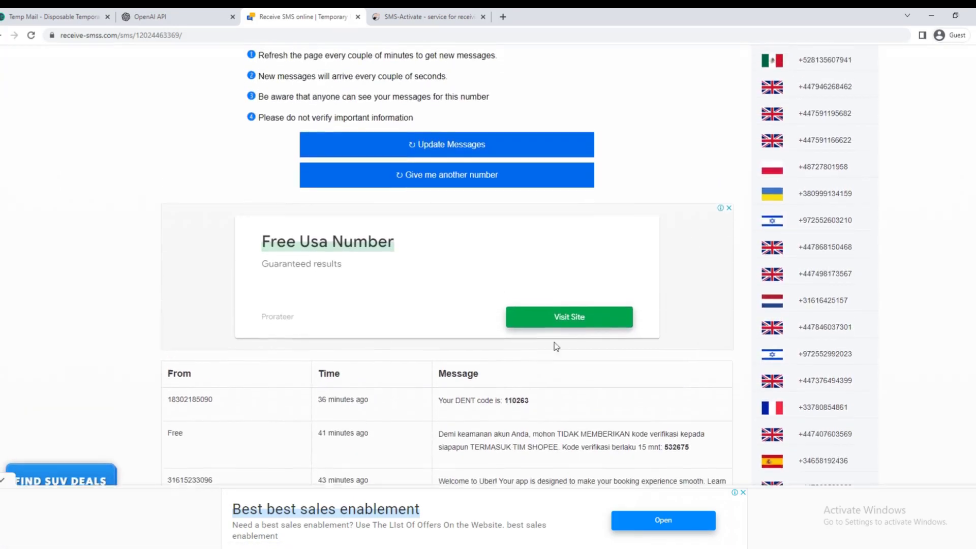
{"action": "scroll", "coordinate": [661, 405], "scroll_direction": "up", "scroll_amount": 6}
{"action": "left_click", "coordinate": [150, 17]}
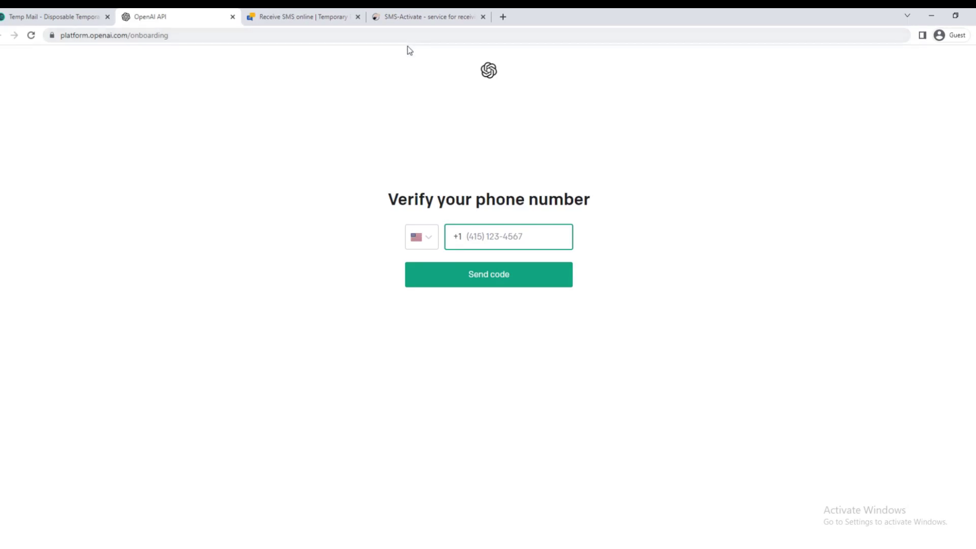
{"action": "left_click", "coordinate": [405, 19]}
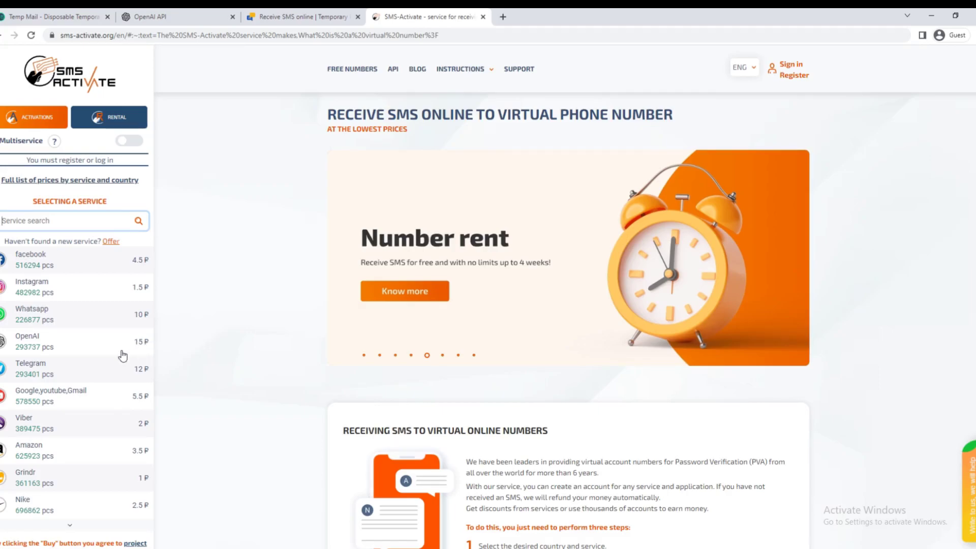
{"action": "left_click", "coordinate": [153, 17]}
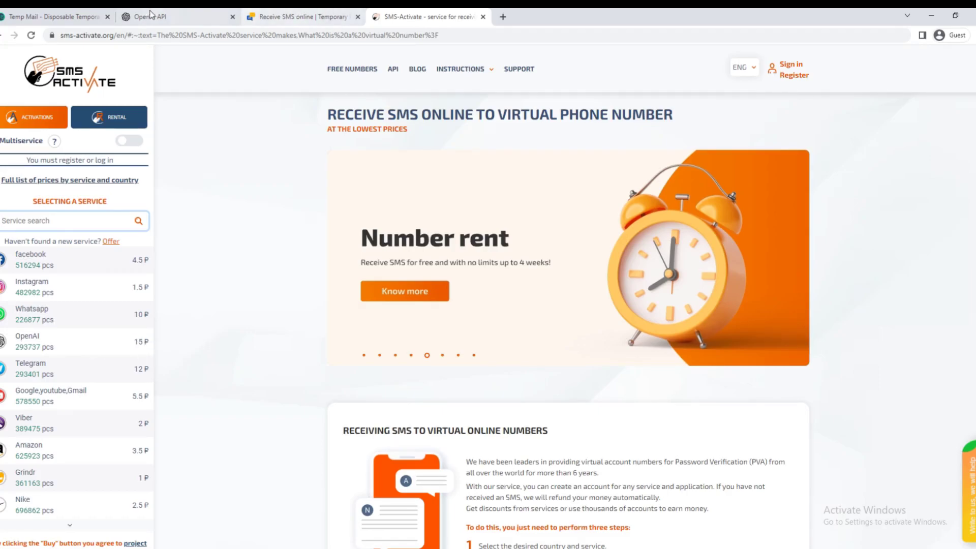